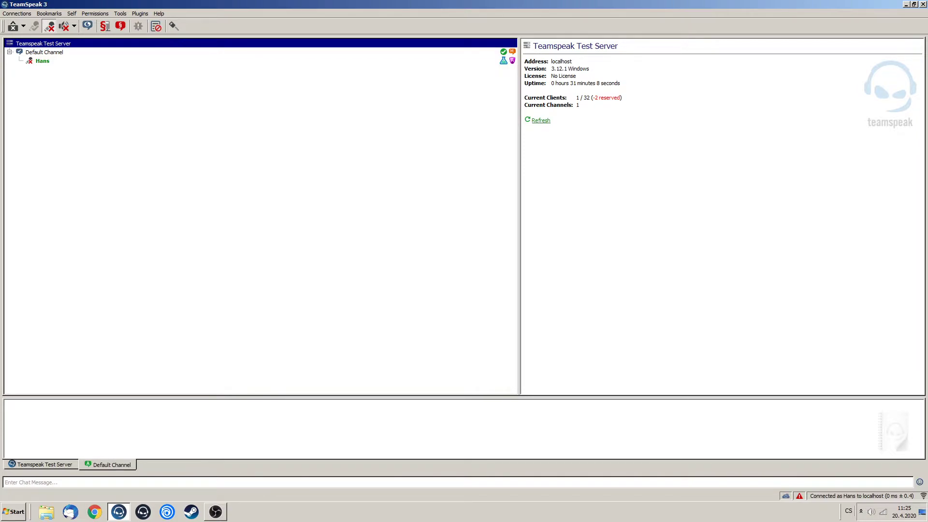
Open the server group permissions and compare the granted permissions of the Verified Guest and Guest groups.
{"action": "left_click", "coordinate": [104, 26]}
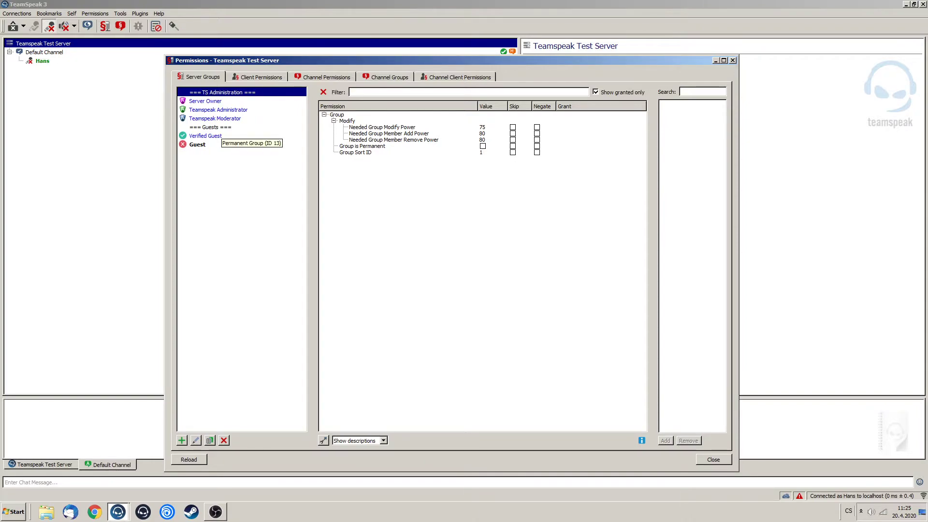
{"action": "left_click", "coordinate": [220, 136]}
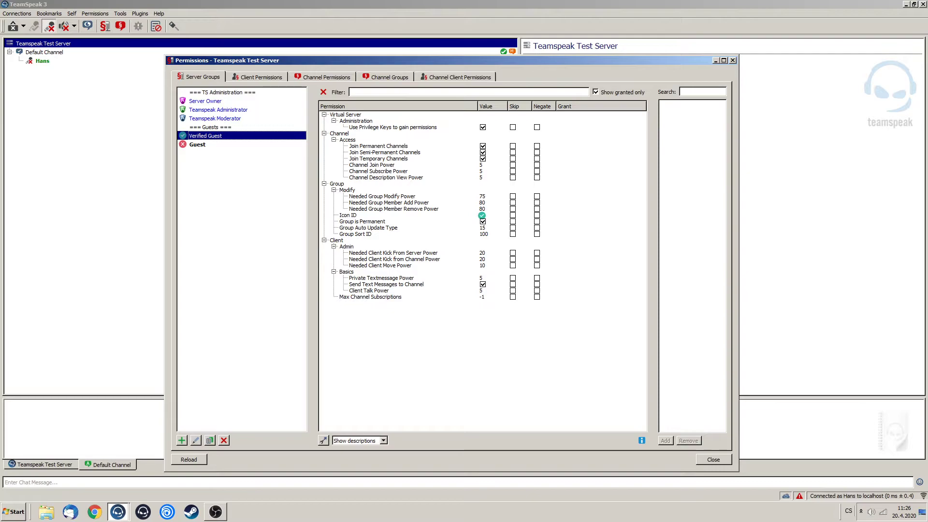
{"action": "left_click", "coordinate": [197, 144]}
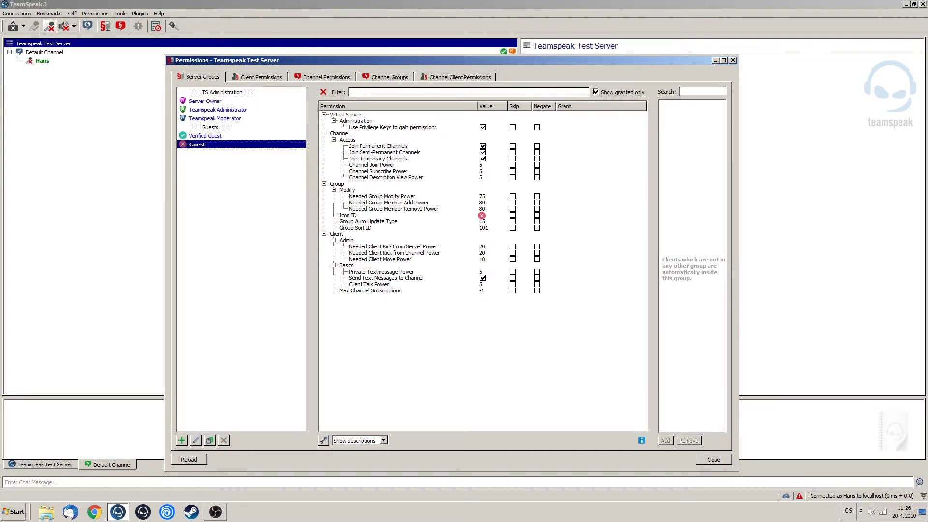
{"action": "left_click", "coordinate": [206, 136]}
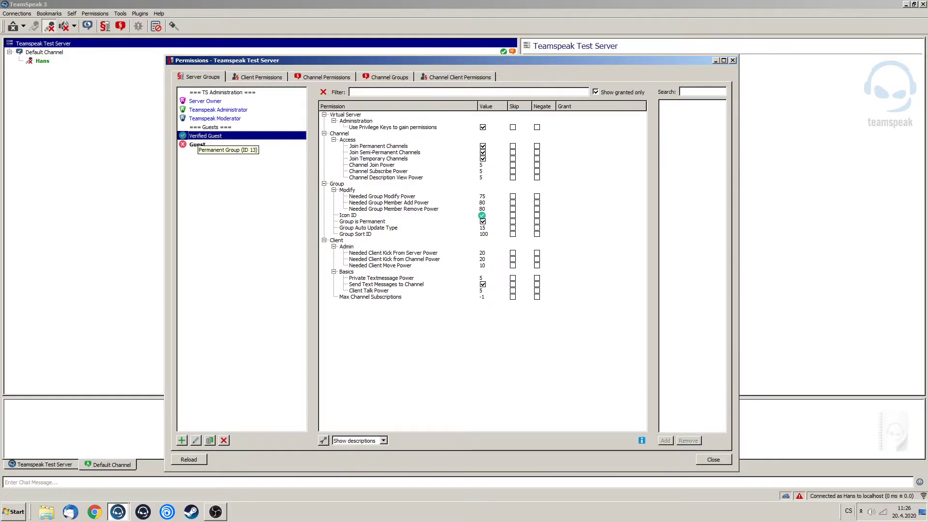
{"action": "left_click", "coordinate": [198, 146]}
{"action": "right_click", "coordinate": [198, 146]}
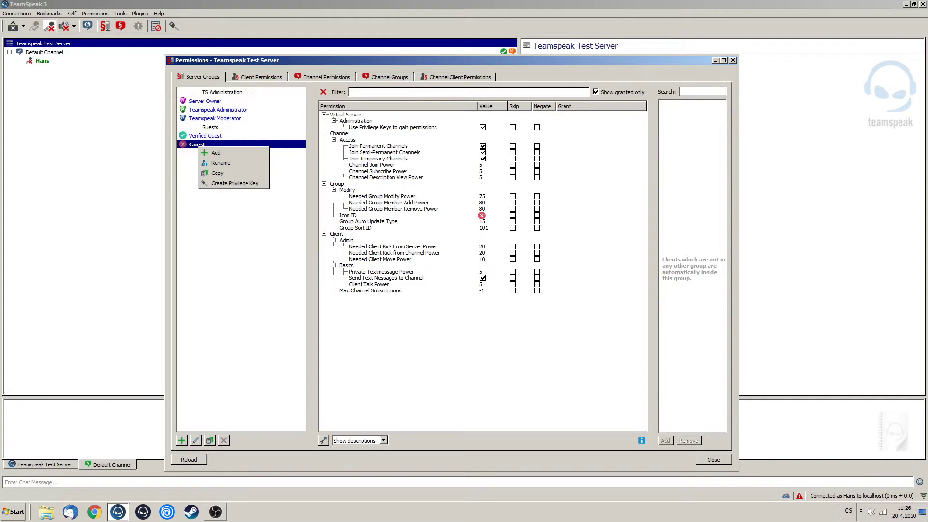
{"action": "key", "text": "Escape"}
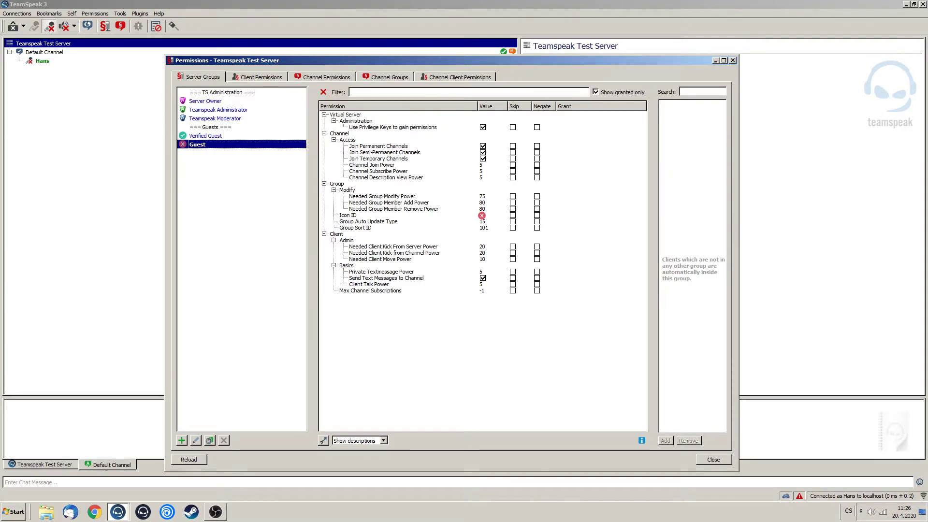
{"action": "left_click", "coordinate": [205, 136]}
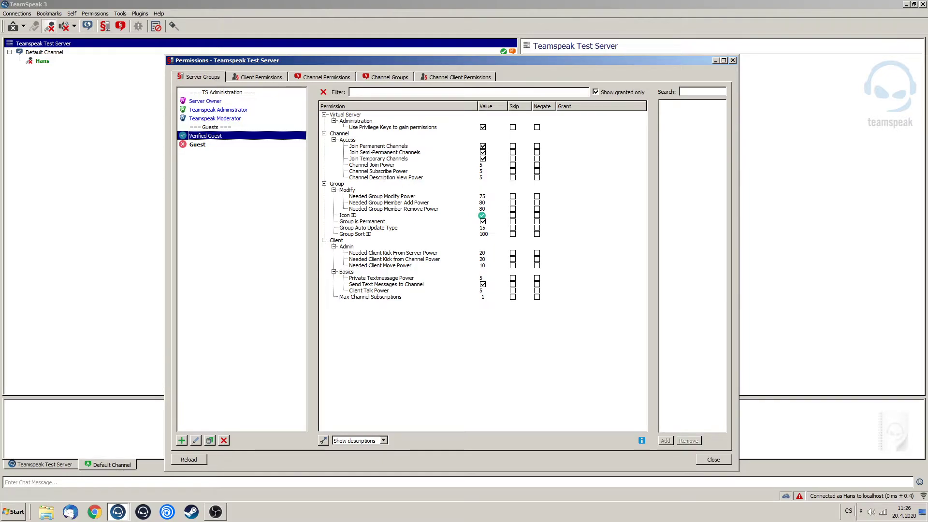
{"action": "left_click", "coordinate": [197, 144]}
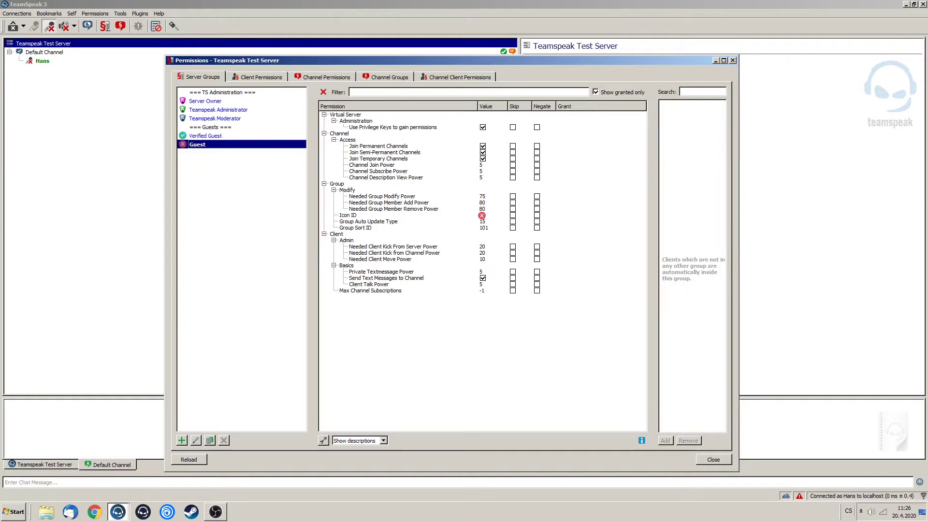
{"action": "left_click", "coordinate": [205, 136]}
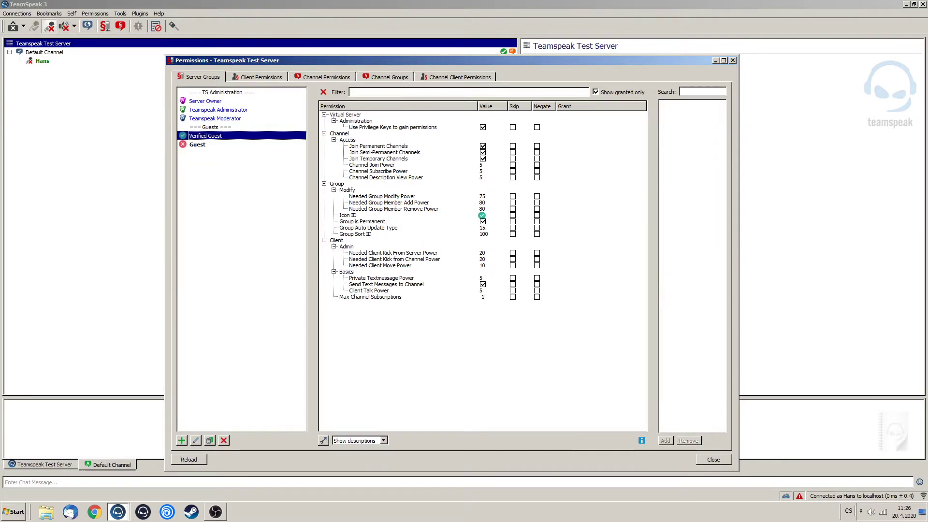
List all Verified Guest permissions, filter them for "permanen", and toggle Group is Permanent off and back on.
{"action": "left_click", "coordinate": [596, 91]}
{"action": "type", "text": "permanen"}
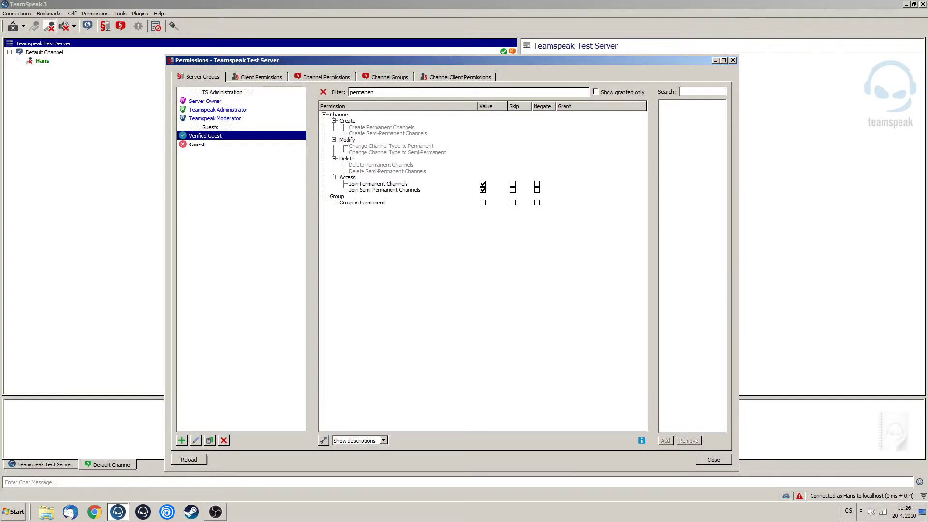
{"action": "left_click", "coordinate": [483, 203]}
Replace the filter with "sort" and compare the Group Sort ID of the Guests separator, Verified Guest and Guest.
{"action": "key", "text": "BackSpace"}
{"action": "key", "text": "BackSpace"}
{"action": "key", "text": "BackSpace"}
{"action": "key", "text": "BackSpace"}
{"action": "key", "text": "BackSpace"}
{"action": "key", "text": "BackSpace"}
{"action": "key", "text": "BackSpace"}
{"action": "key", "text": "BackSpace"}
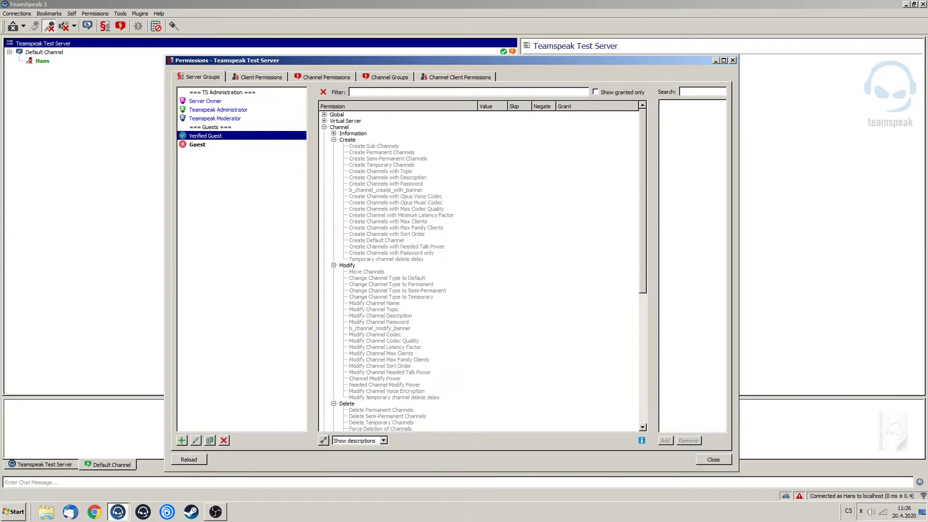
{"action": "type", "text": "sort"}
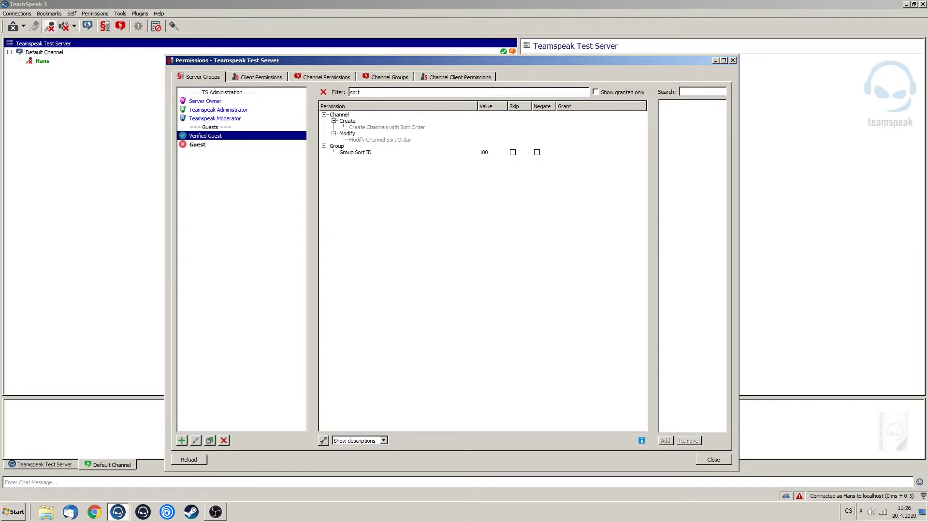
{"action": "left_click", "coordinate": [408, 153]}
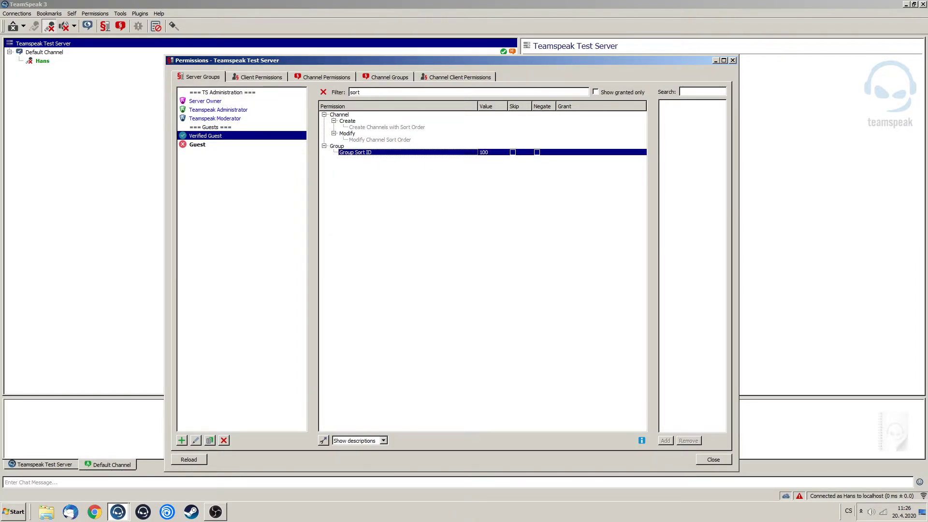
{"action": "left_click", "coordinate": [210, 127]}
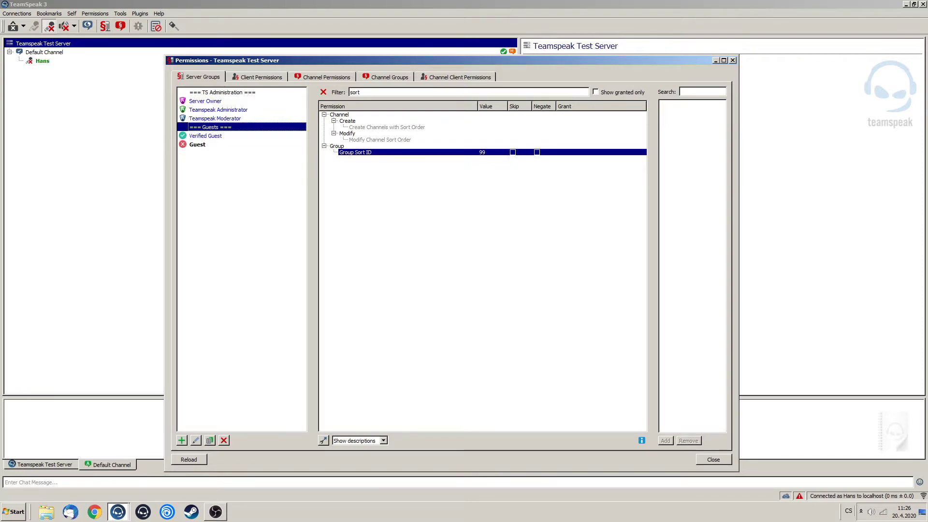
{"action": "left_click", "coordinate": [205, 136]}
{"action": "left_click", "coordinate": [197, 144]}
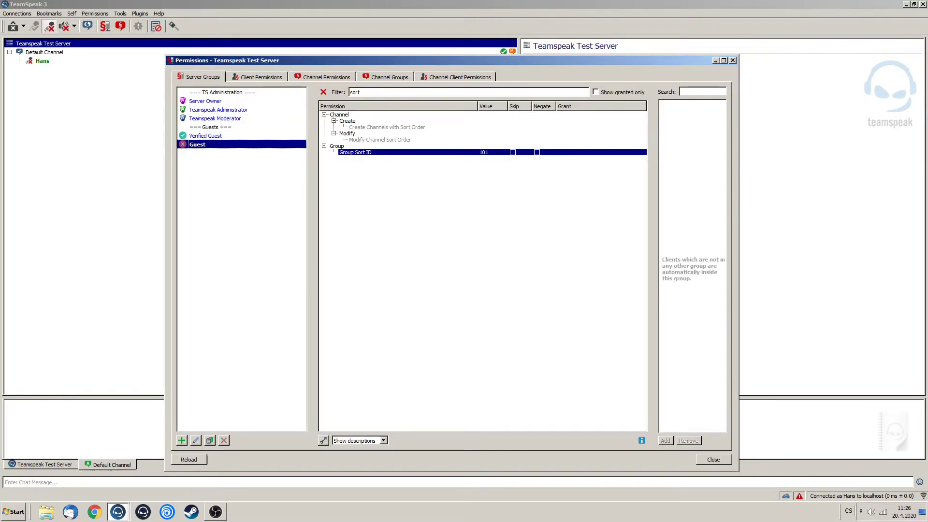
{"action": "left_click", "coordinate": [206, 136]}
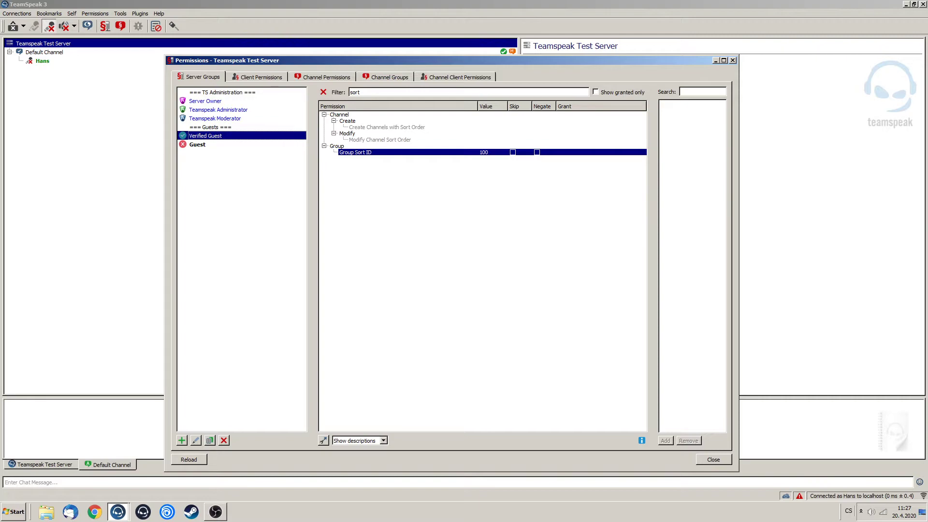
Restore the unfiltered granted-only list and set Verified Guest's Channel Join Power, Channel Subscribe Power and Channel Description View Power to 10.
{"action": "left_click", "coordinate": [323, 92]}
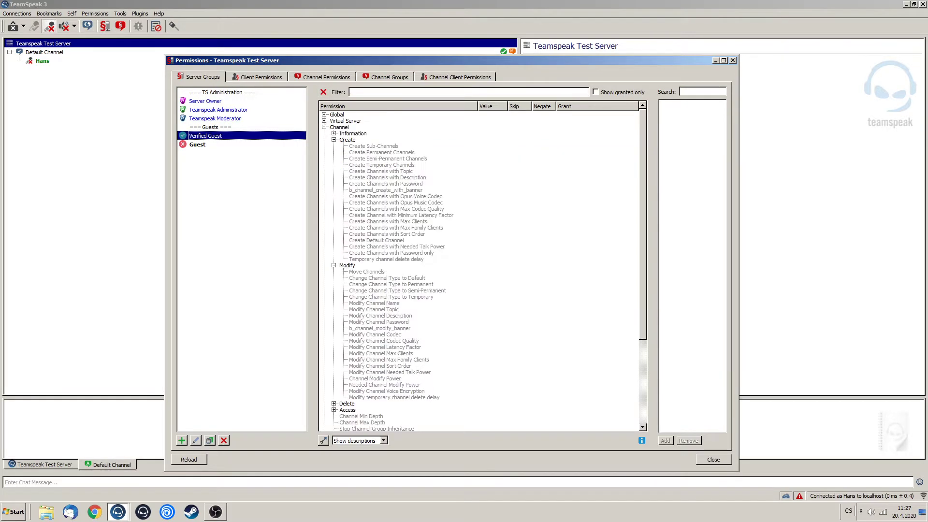
{"action": "left_click", "coordinate": [596, 91]}
{"action": "left_click", "coordinate": [355, 234]}
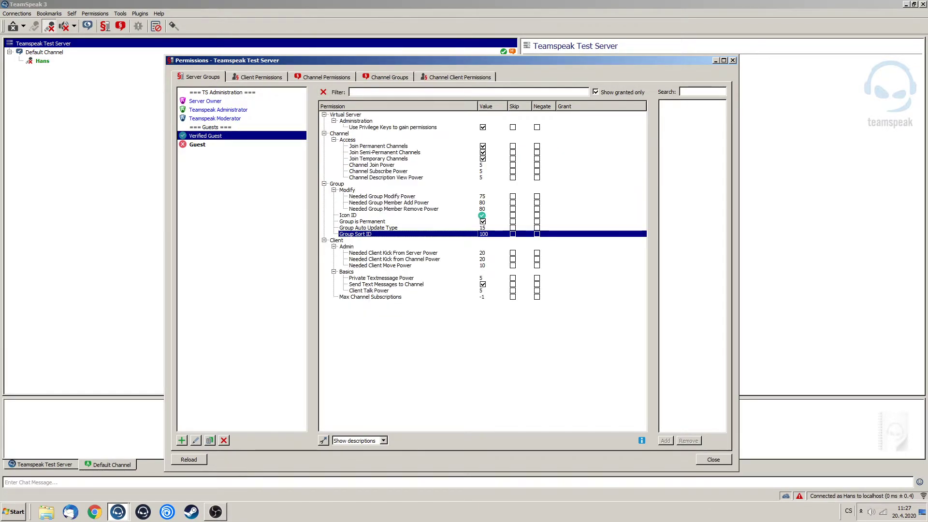
{"action": "left_click", "coordinate": [356, 121]}
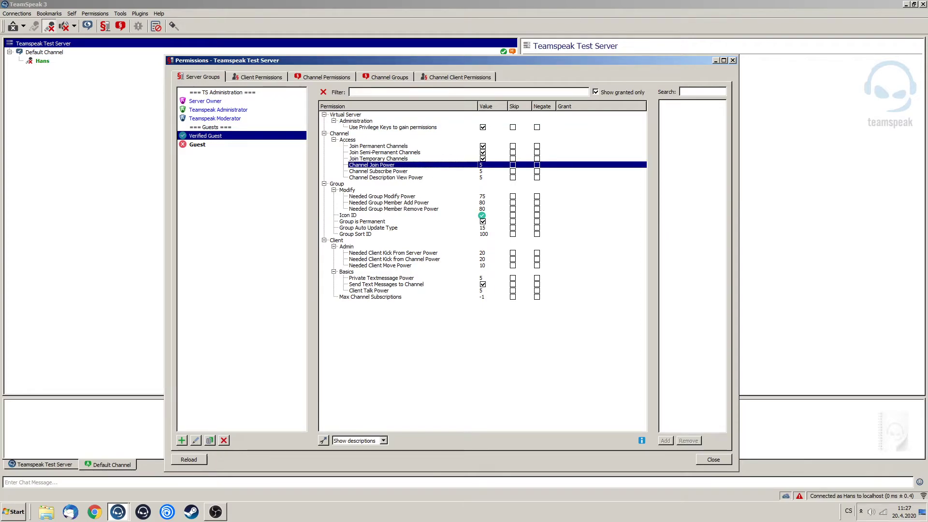
{"action": "type", "text": "10"}
{"action": "key", "text": "Down"}
{"action": "type", "text": "10"}
{"action": "key", "text": "Down"}
{"action": "type", "text": "10"}
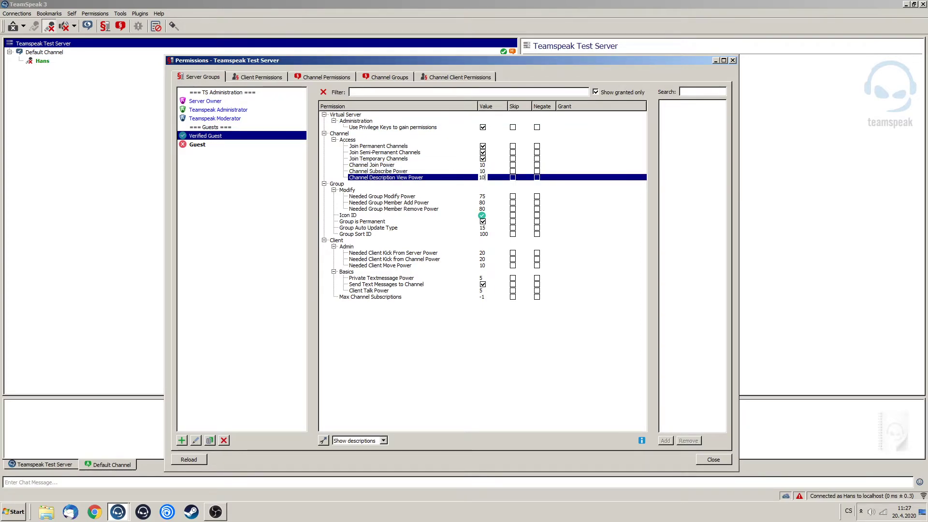
Set Verified Guest's Private Textmessage Power and Client Talk Power to 10.
{"action": "left_click", "coordinate": [482, 278]}
{"action": "type", "text": "10"}
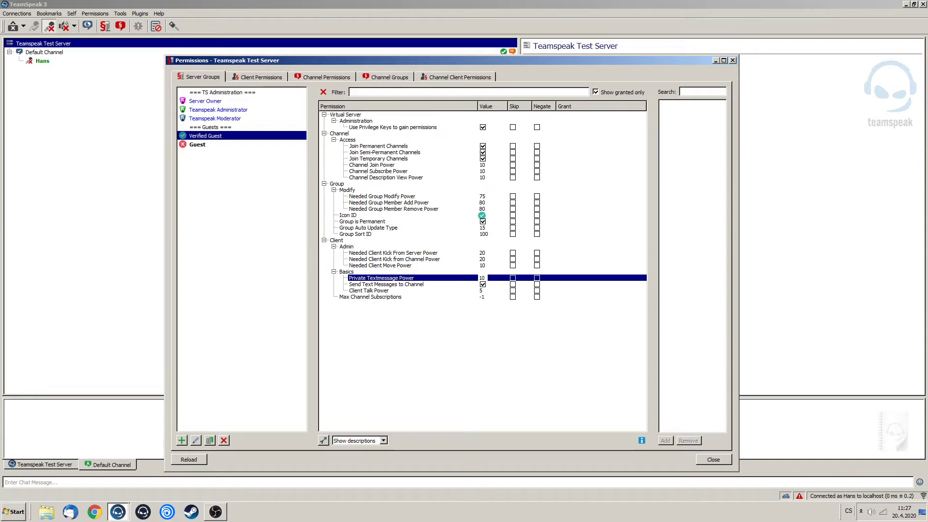
{"action": "left_click", "coordinate": [482, 291]}
{"action": "type", "text": "10"}
{"action": "key", "text": "Return"}
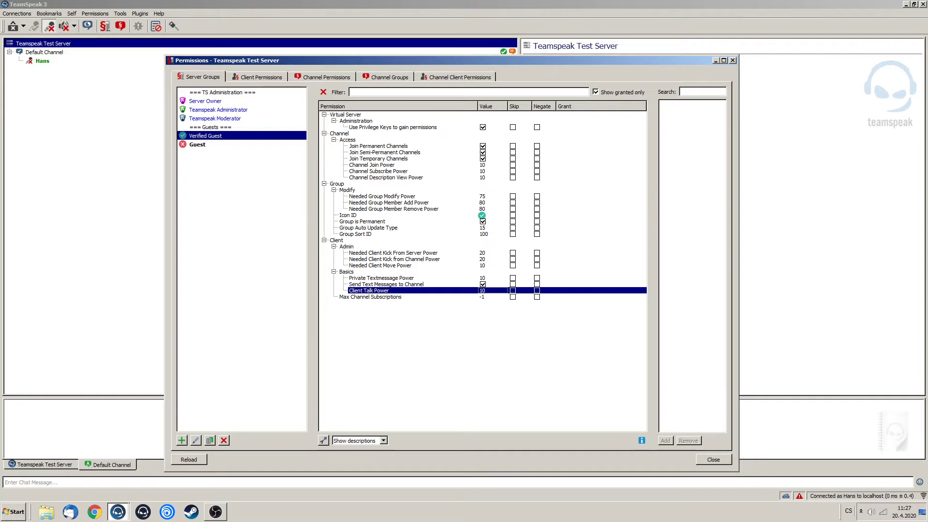
Set Verified Guest's Needed Client Kick From Server and From Channel Power to 30, and Needed Client Move Power to 20.
{"action": "double_click", "coordinate": [482, 253]}
{"action": "type", "text": "30"}
{"action": "double_click", "coordinate": [482, 259]}
{"action": "type", "text": "30"}
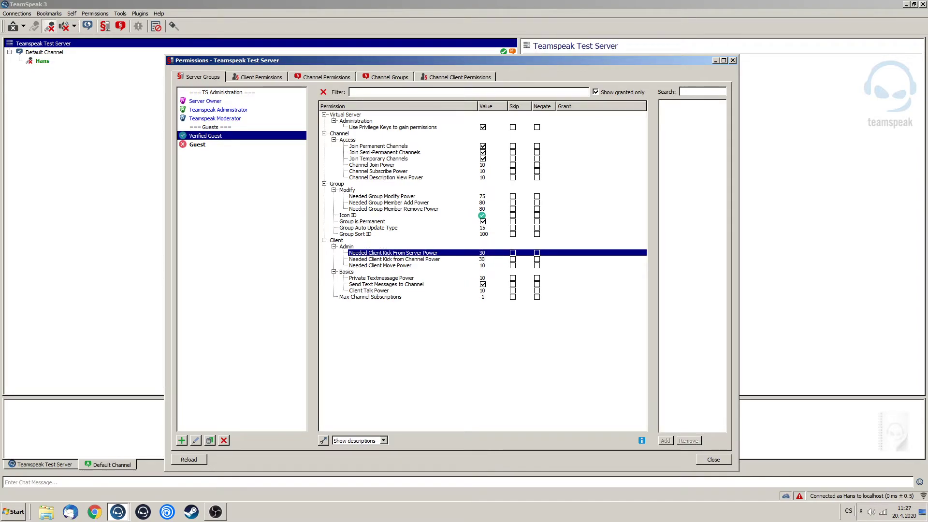
{"action": "double_click", "coordinate": [482, 265]}
{"action": "type", "text": "20"}
{"action": "key", "text": "Return"}
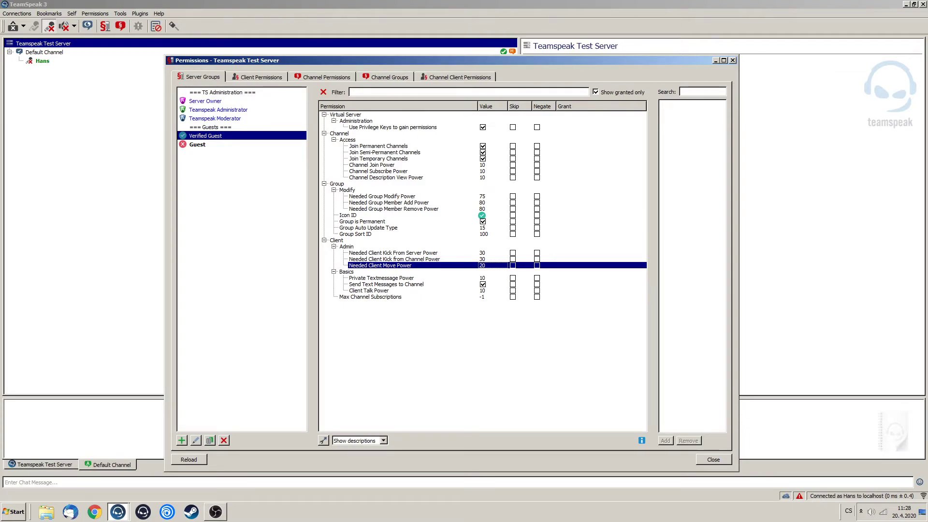
Disable Join Permanent Channels for the Verified Guest group.
{"action": "left_click", "coordinate": [483, 146]}
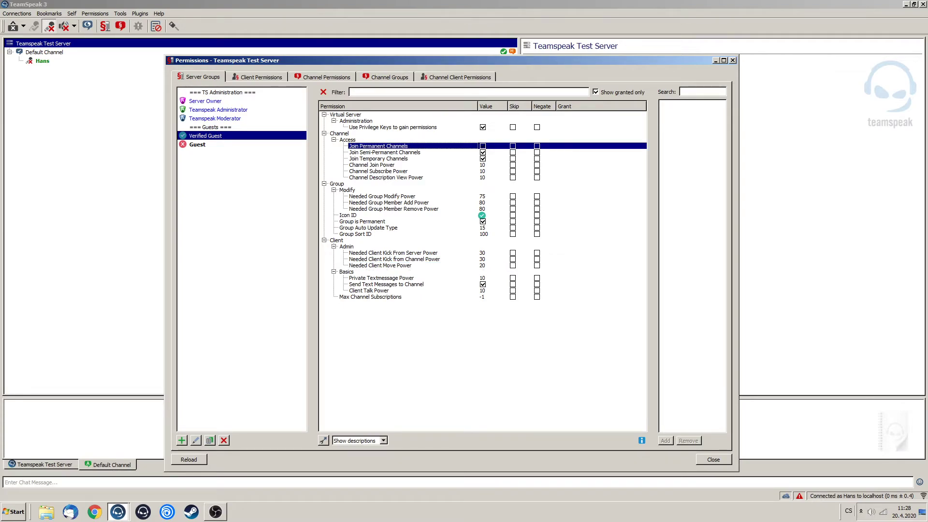
{"action": "left_click", "coordinate": [242, 136]}
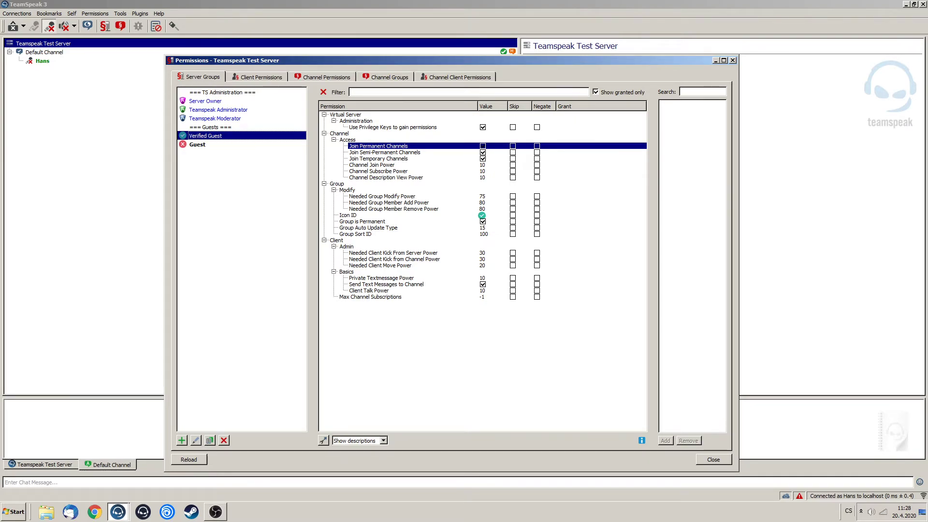
{"action": "left_click", "coordinate": [324, 115]}
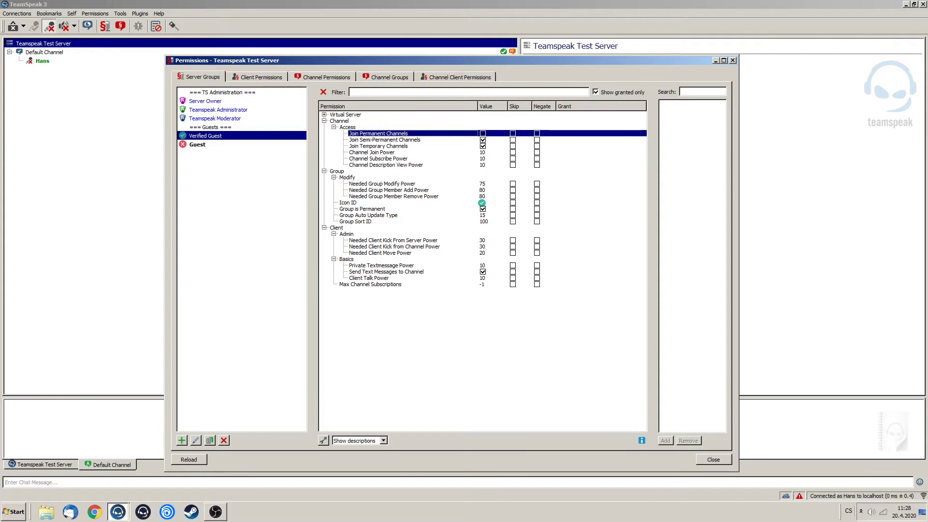
{"action": "left_click", "coordinate": [596, 92]}
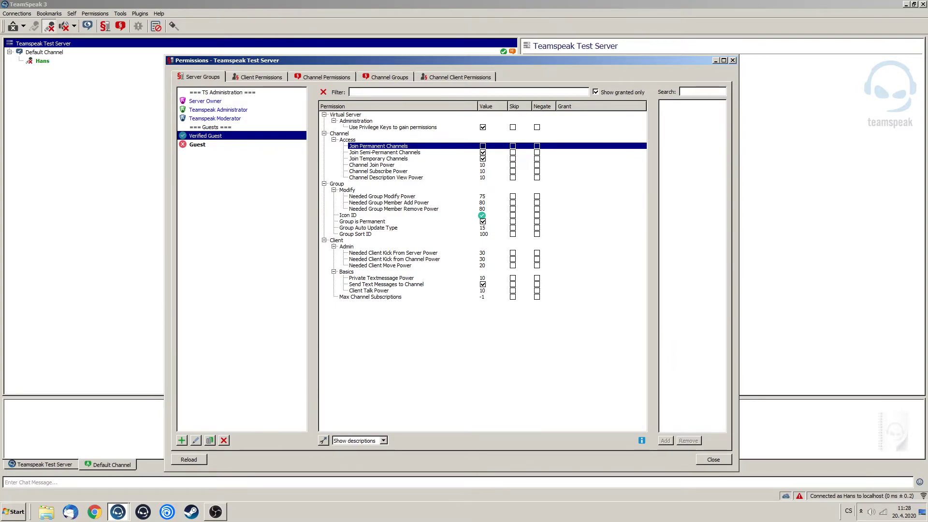
Collapse the Channel section and the Administration subsection of Virtual Server in the permission list.
{"action": "key", "text": "Left"}
{"action": "key", "text": "Left"}
{"action": "key", "text": "Left"}
{"action": "key", "text": "Left"}
{"action": "key", "text": "Up"}
{"action": "key", "text": "Left"}
{"action": "key", "text": "Left"}
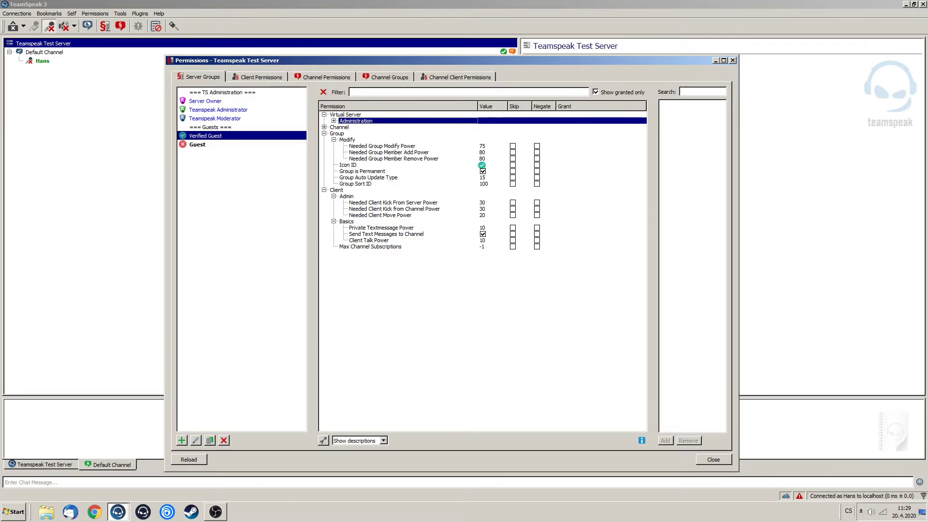
List ungranted permissions too and set Verified Guest's Group Member Add Power and Group Member Remove Power to 5.
{"action": "left_click", "coordinate": [595, 92]}
{"action": "scroll", "coordinate": [482, 271], "scroll_direction": "down", "scroll_amount": 1}
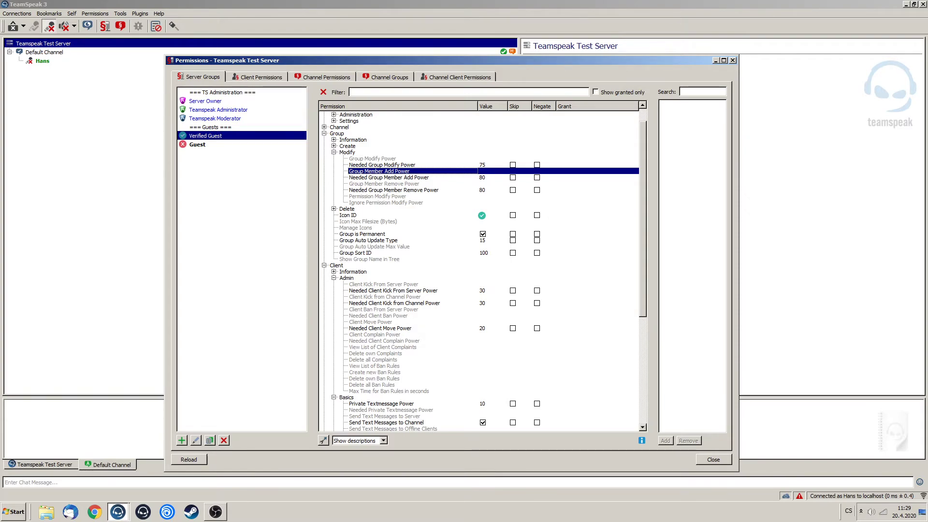
{"action": "type", "text": "5"}
{"action": "key", "text": "Down"}
{"action": "key", "text": "Down"}
{"action": "type", "text": "5"}
{"action": "key", "text": "Up"}
{"action": "key", "text": "Up"}
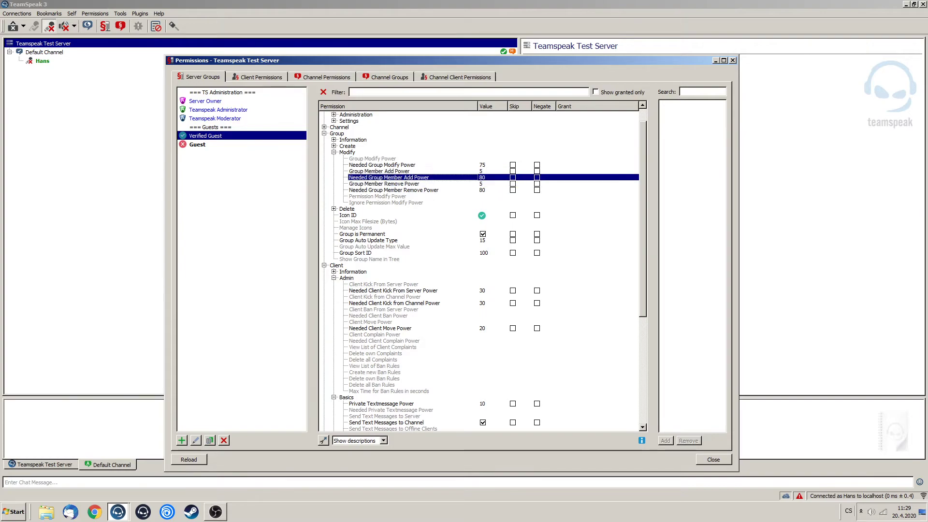
{"action": "left_click", "coordinate": [384, 184]}
{"action": "left_click", "coordinate": [382, 165]}
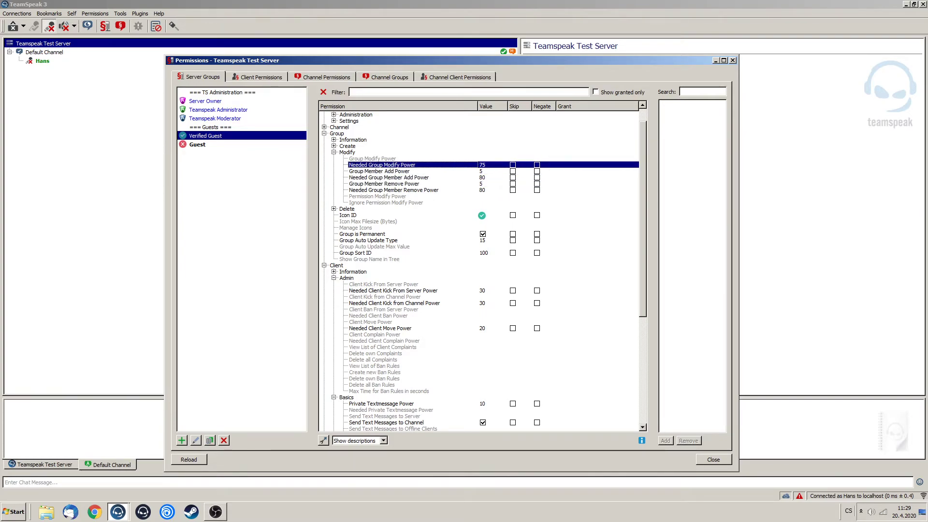
{"action": "left_click", "coordinate": [384, 184]}
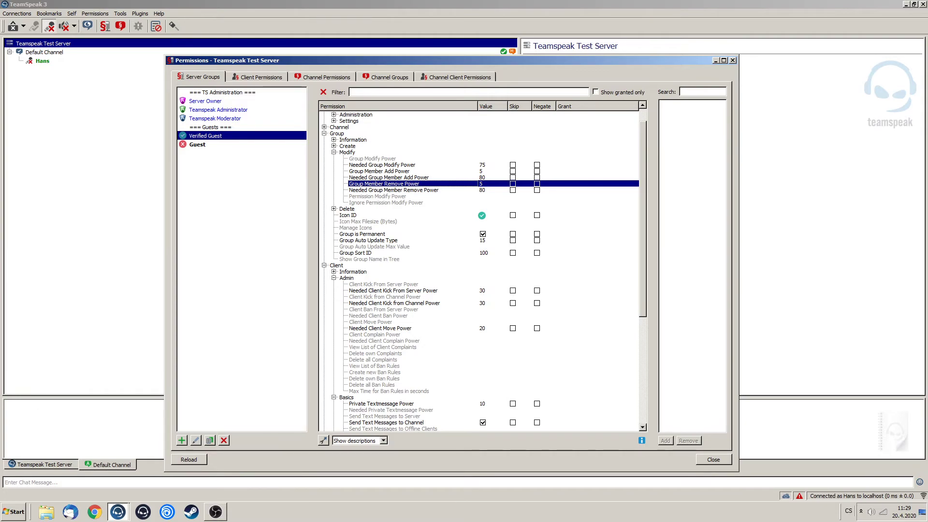
Set the Verified Guest group's Client Poke Power to 10.
{"action": "left_click", "coordinate": [595, 92]}
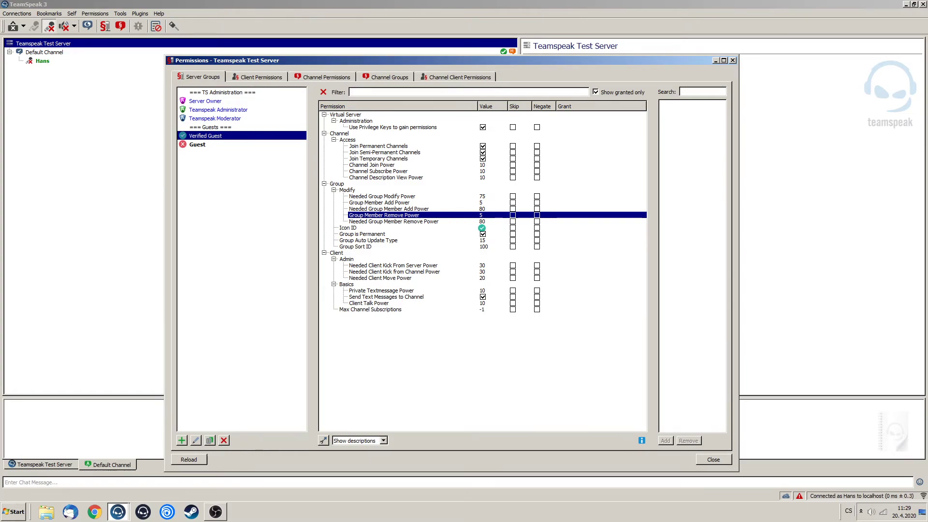
{"action": "left_click", "coordinate": [381, 291]}
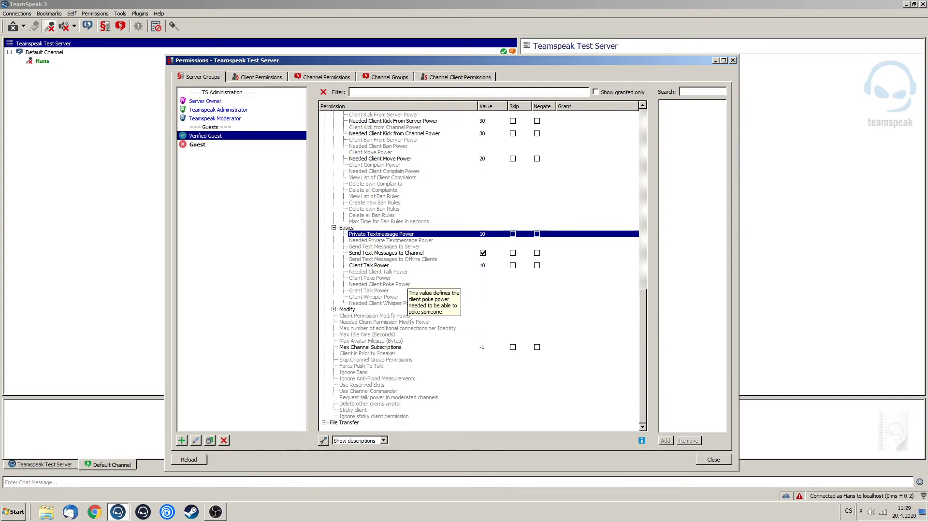
{"action": "left_click", "coordinate": [393, 278]}
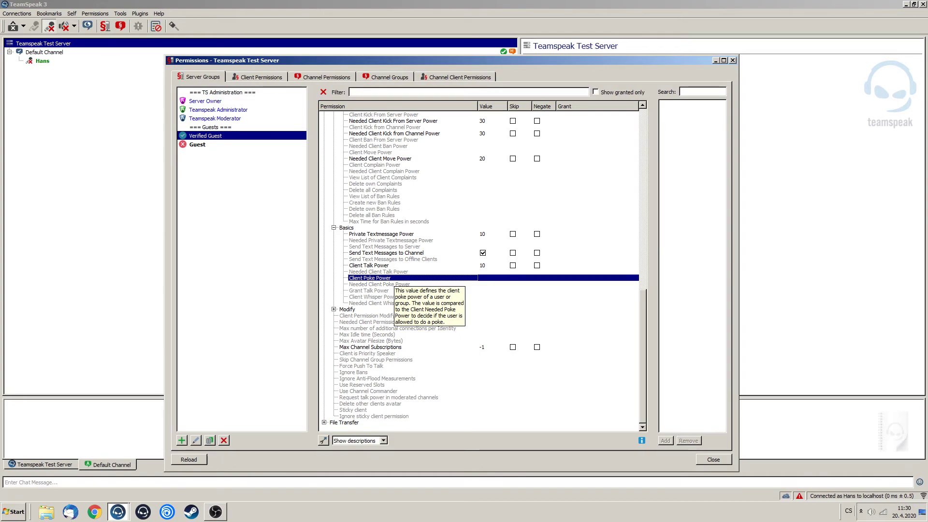
{"action": "double_click", "coordinate": [482, 278]}
{"action": "type", "text": "4"}
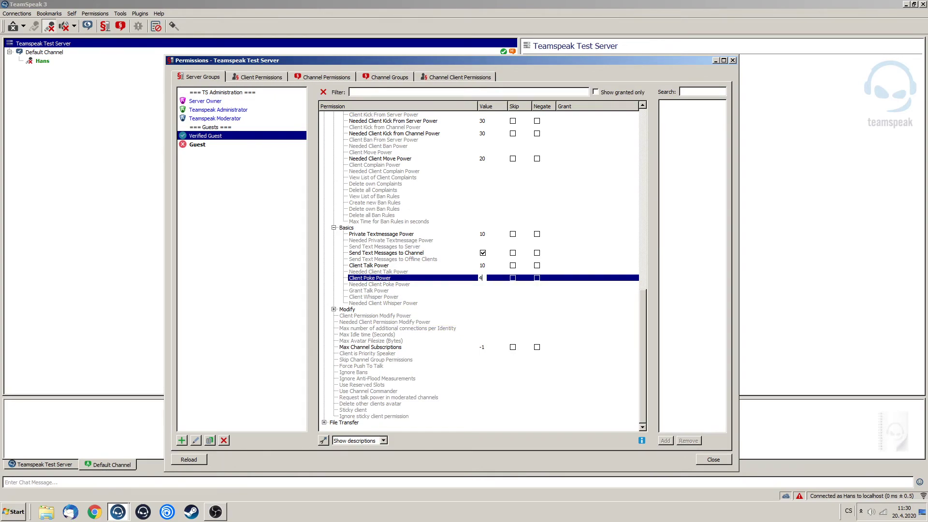
{"action": "type", "text": "0"}
{"action": "key", "text": "Return"}
Filter the permissions for "avat", set Max Avatar Filesize (Bytes) to -1, and return to the unfiltered list of granted permissions only.
{"action": "left_click", "coordinate": [351, 92]}
{"action": "type", "text": "avat"}
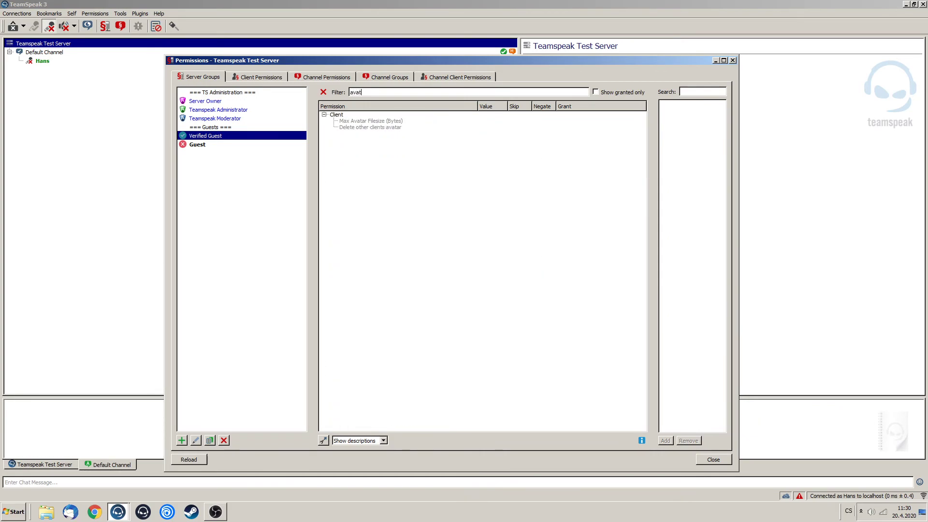
{"action": "double_click", "coordinate": [486, 121]}
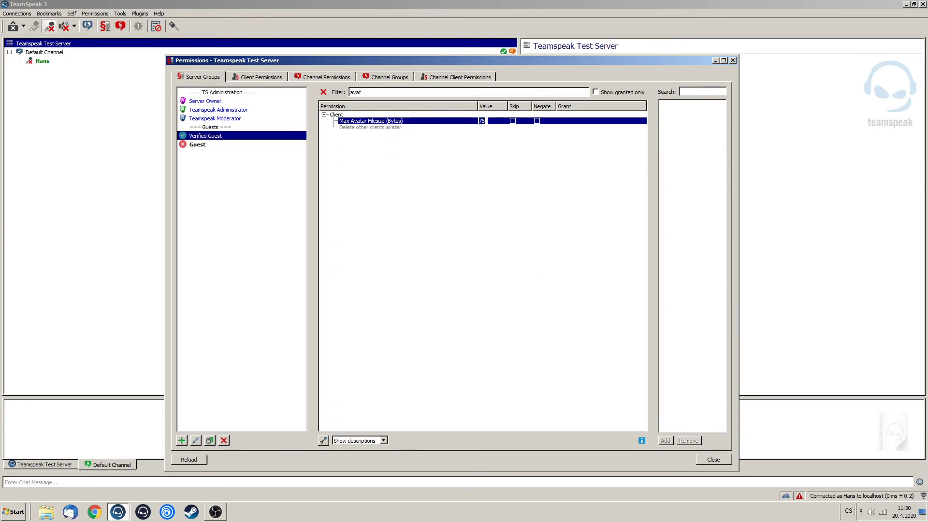
{"action": "type", "text": "-1"}
{"action": "key", "text": "Return"}
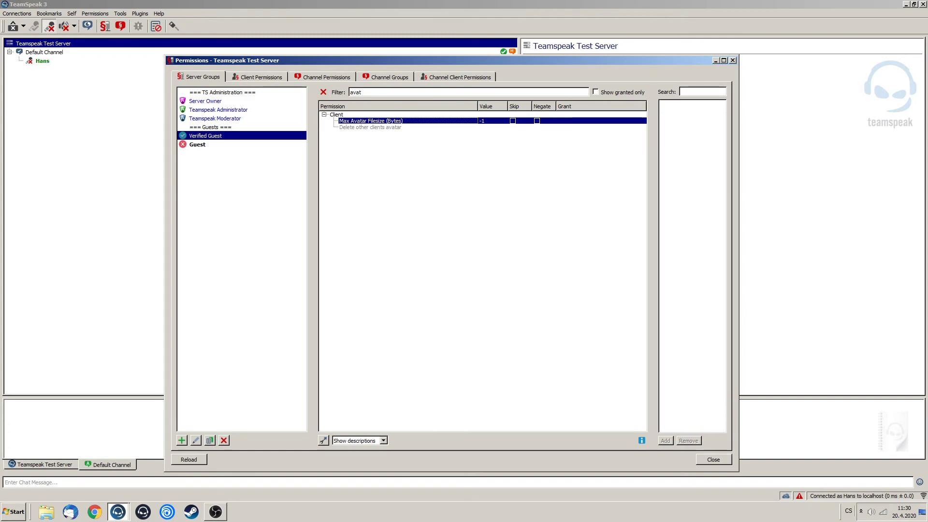
{"action": "left_click", "coordinate": [323, 92]}
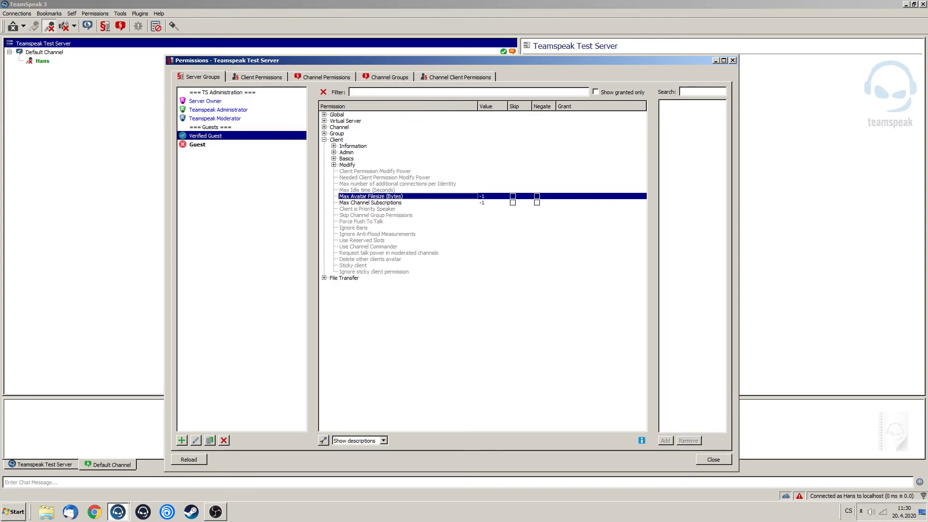
{"action": "left_click", "coordinate": [596, 92]}
{"action": "left_click", "coordinate": [382, 303]}
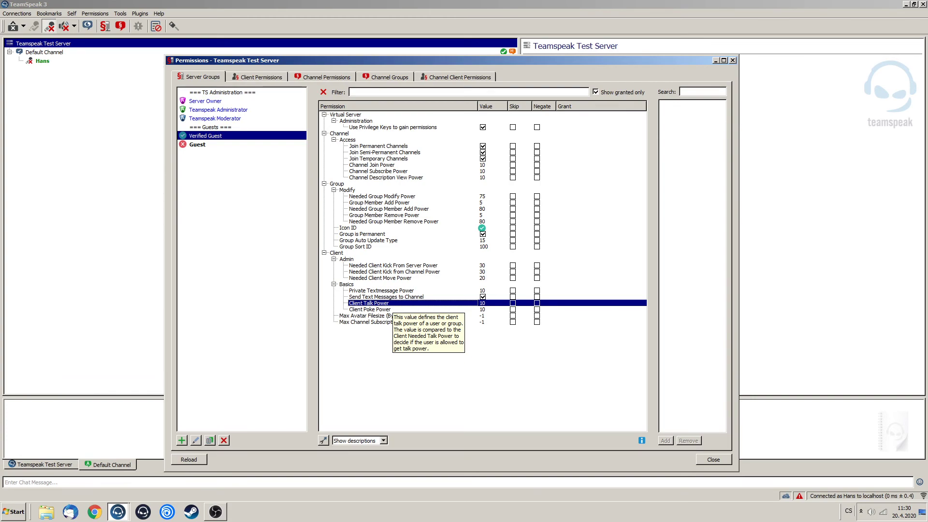
{"action": "left_click", "coordinate": [337, 253]}
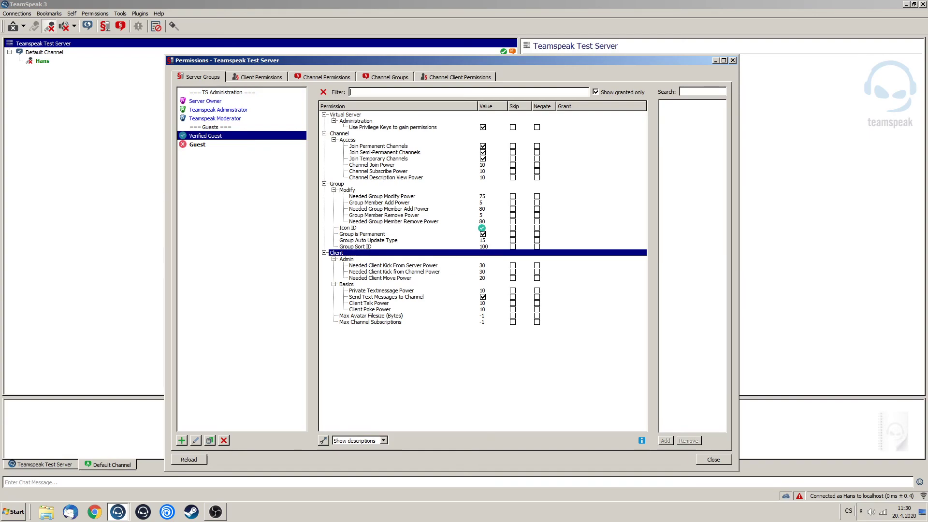
Filter all permissions for "desc", enable Modify own Client Description for Verified Guest, and return to the unfiltered list of granted permissions only.
{"action": "left_click", "coordinate": [596, 92]}
{"action": "left_click", "coordinate": [468, 92]}
{"action": "type", "text": "desc"}
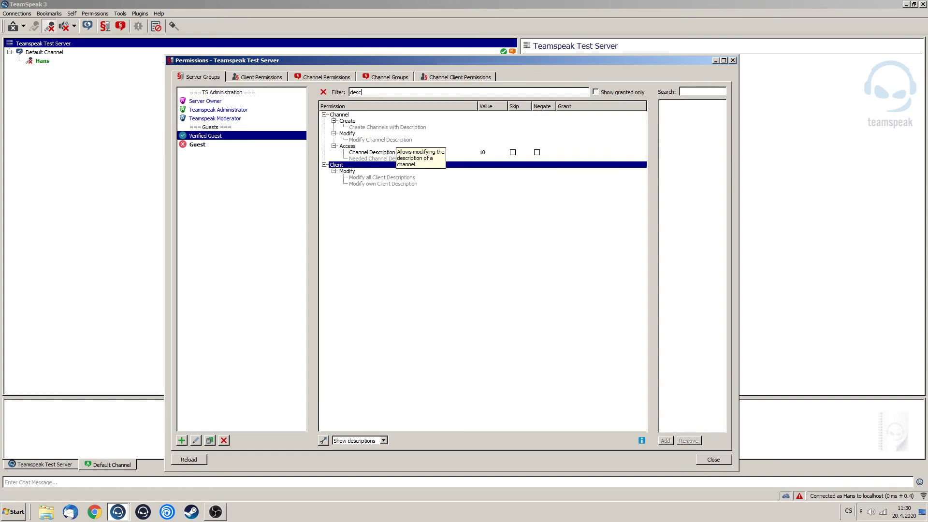
{"action": "left_click", "coordinate": [387, 183]}
{"action": "double_click", "coordinate": [388, 184]}
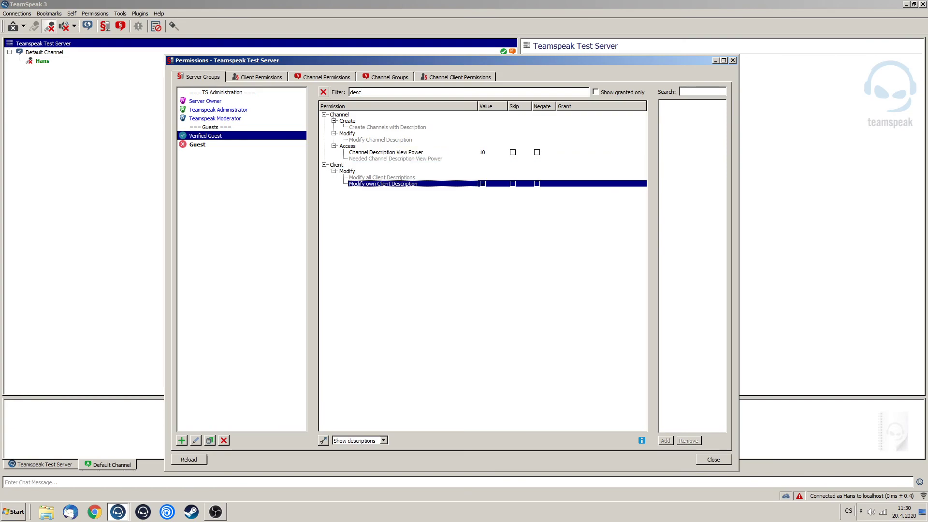
{"action": "left_click", "coordinate": [324, 92]}
{"action": "left_click", "coordinate": [596, 92]}
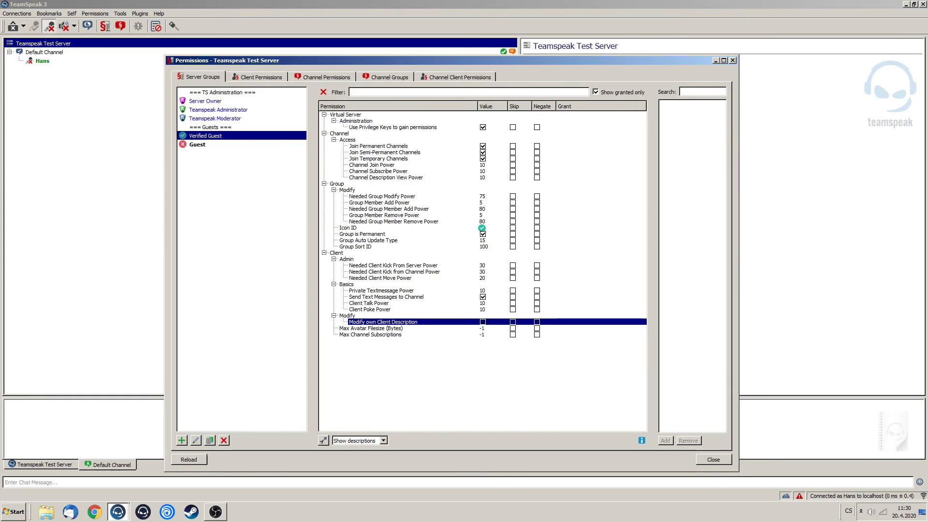
{"action": "left_click", "coordinate": [387, 284]}
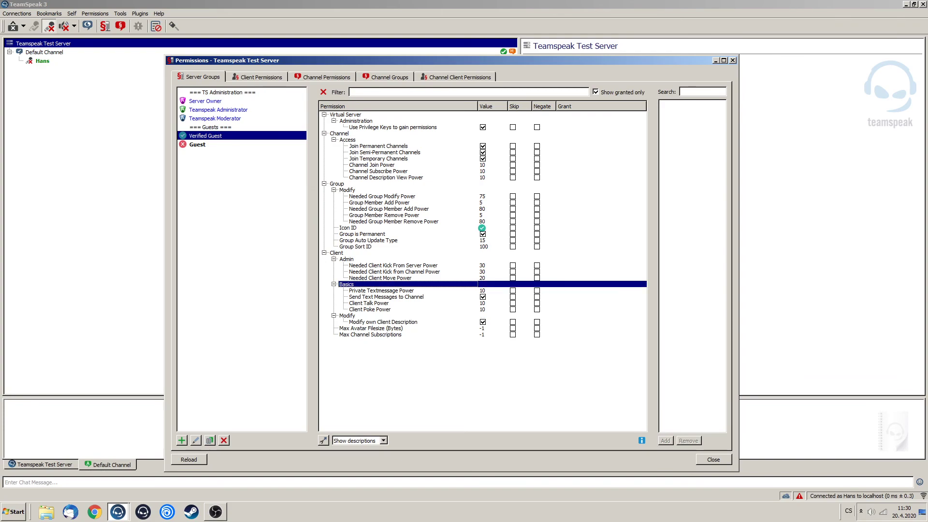